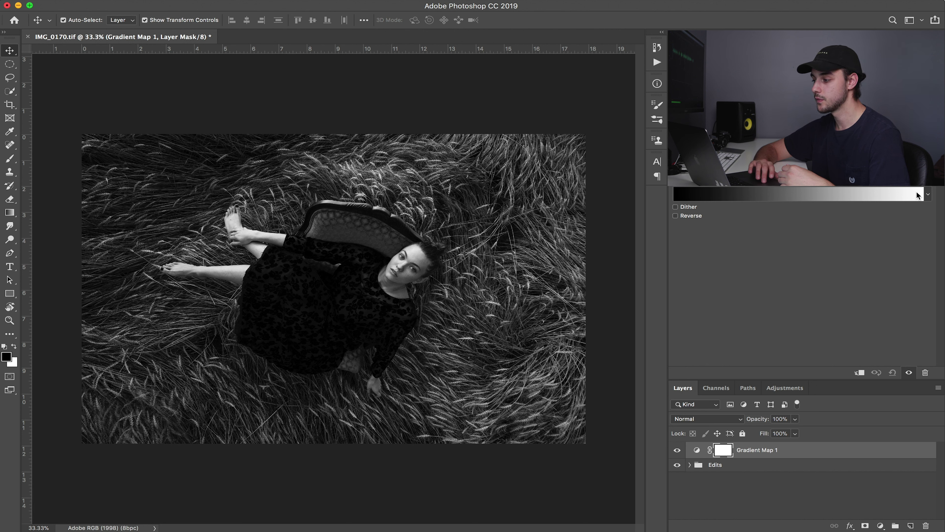
Step: Apply the Red, Green gradient preset to the Gradient Map 1 adjustment layer
click(930, 196)
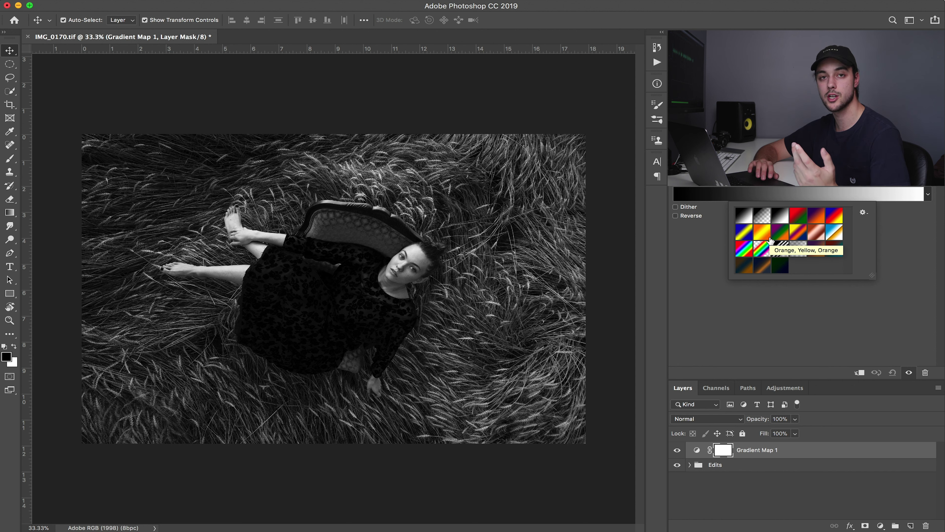
click(799, 218)
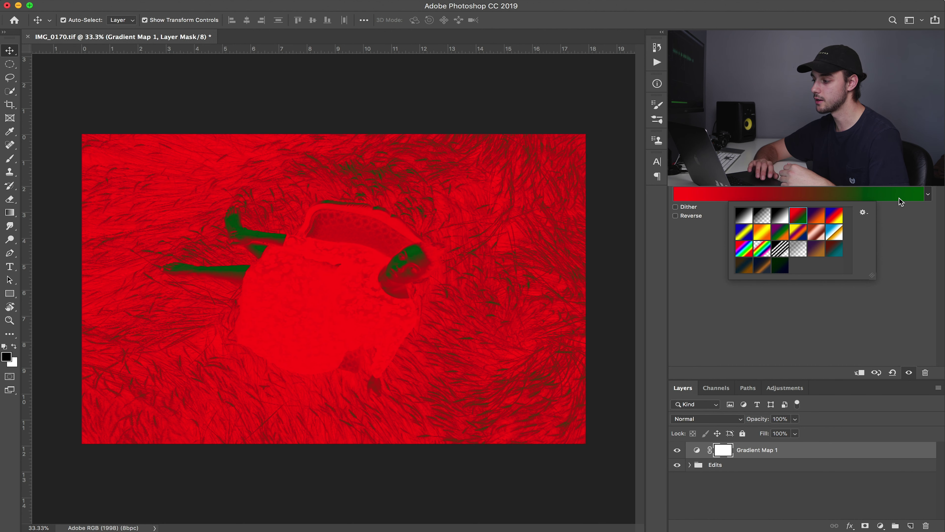
click(928, 197)
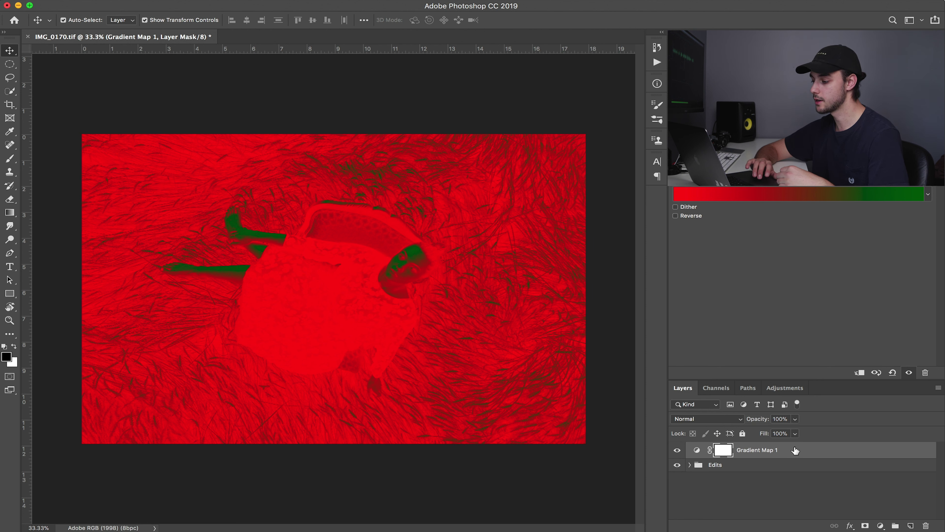
Step: Set the Gradient Map 1 layer's blend mode to Soft Light
click(701, 425)
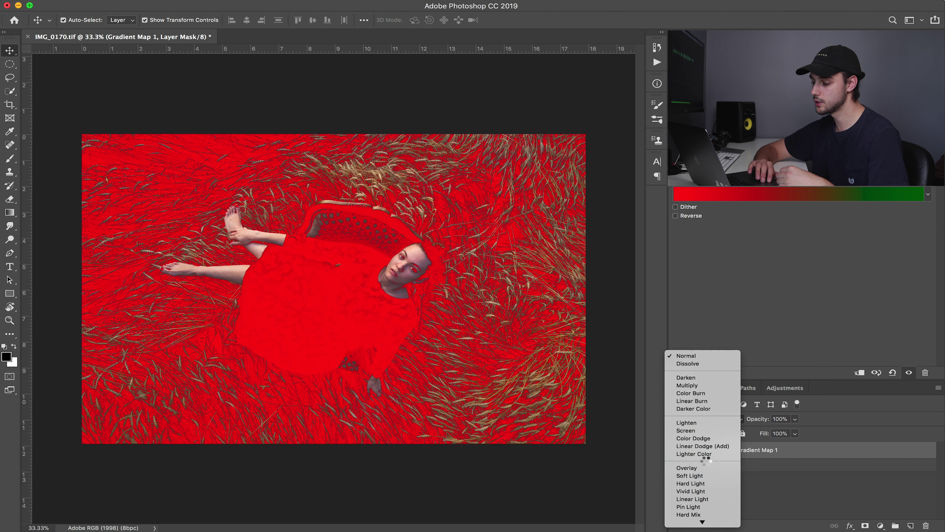
scroll(706, 461, down, 2)
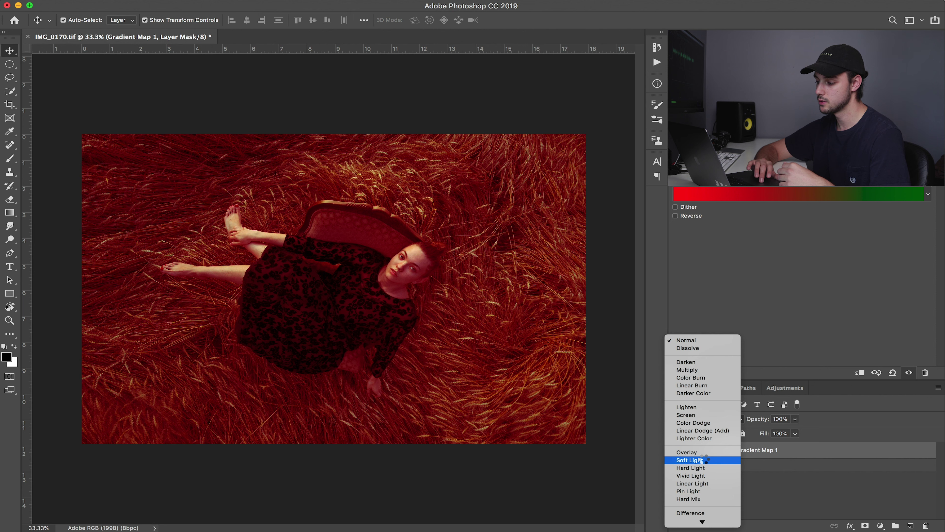
click(689, 460)
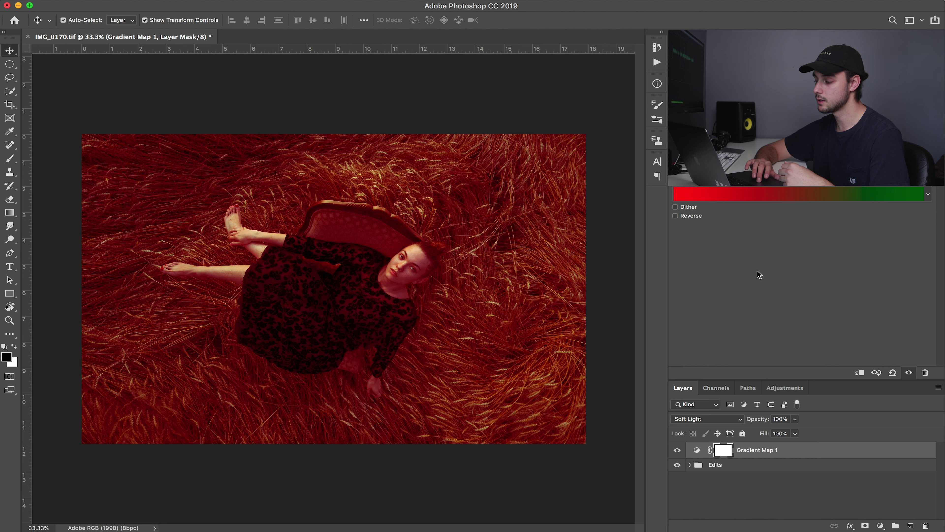
Step: Edit the gradient map's gradient and change its shadow color stop at 0% to a muted dark purple, #45265d
click(794, 195)
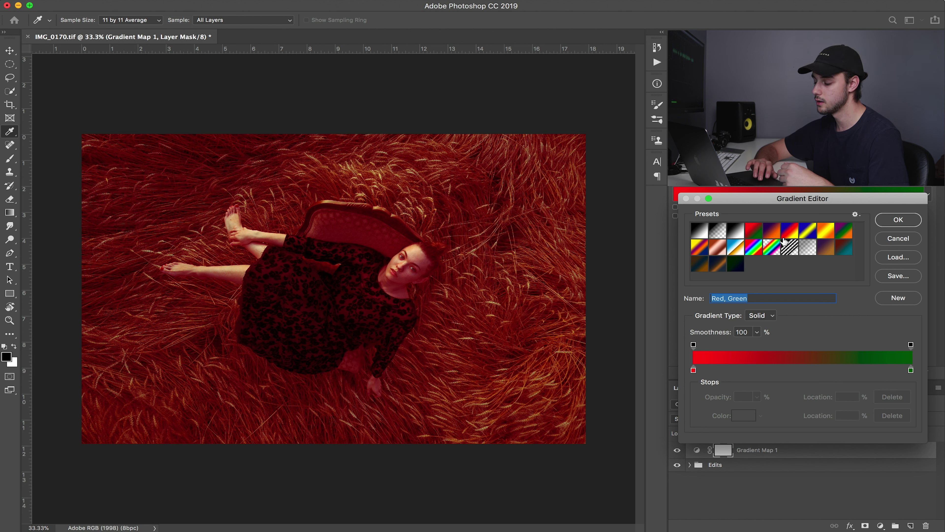
double_click(694, 371)
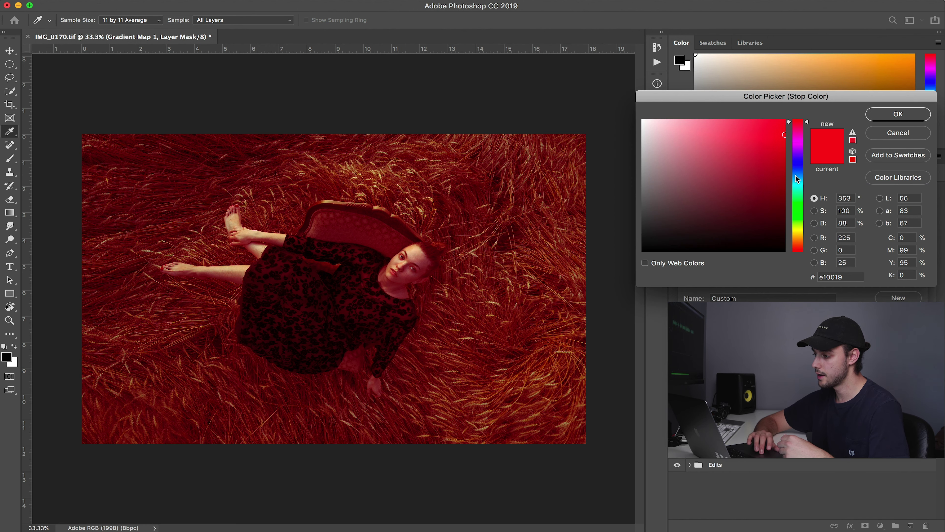
drag(800, 161, 801, 153)
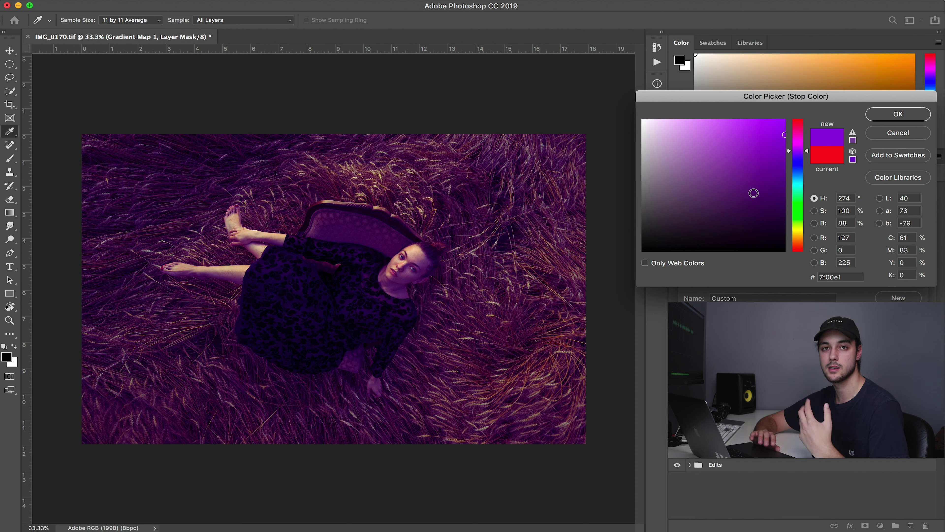
mouse_move(754, 193)
mouse_down()
mouse_move(743, 186)
mouse_move(734, 197)
mouse_up()
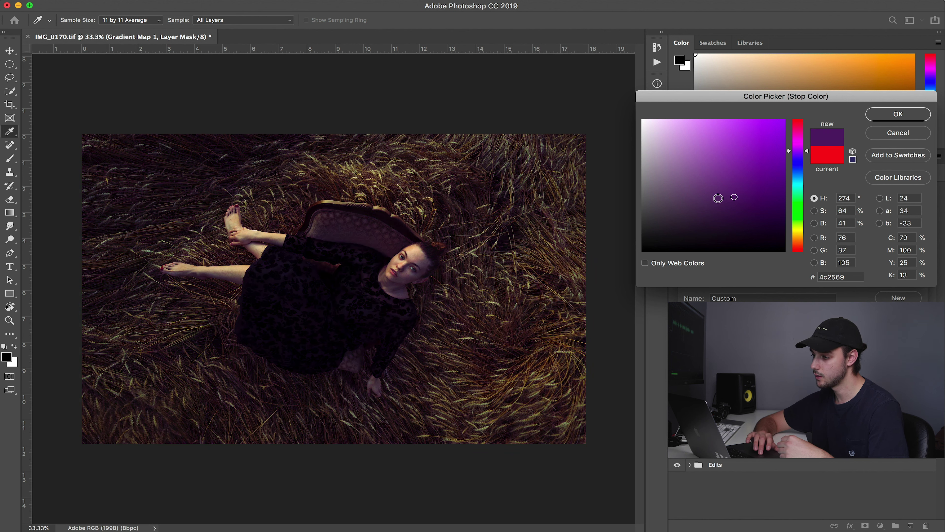
click(722, 197)
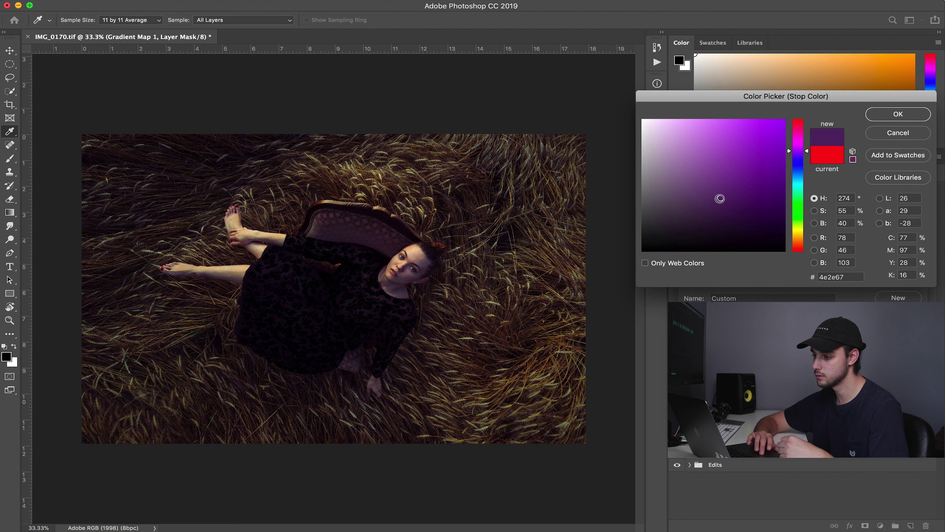
drag(754, 205, 757, 201)
click(731, 200)
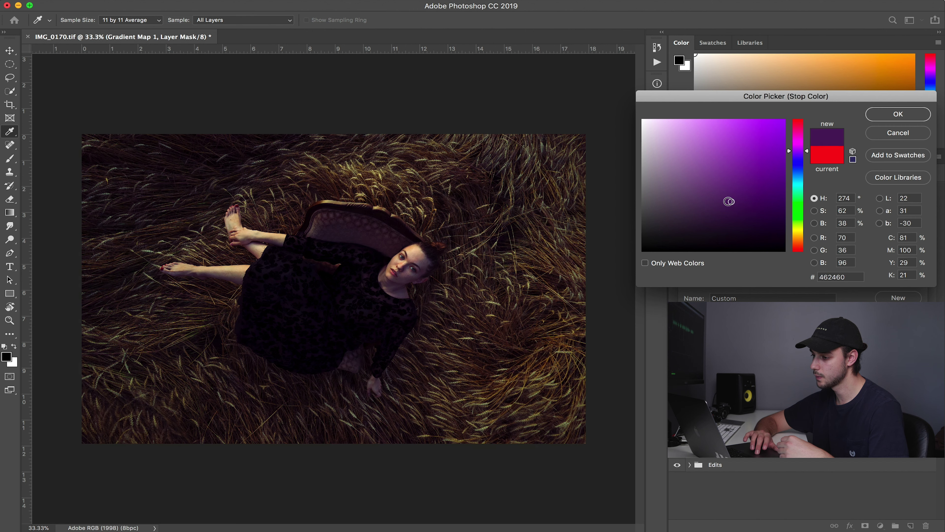
click(722, 203)
click(728, 203)
click(898, 114)
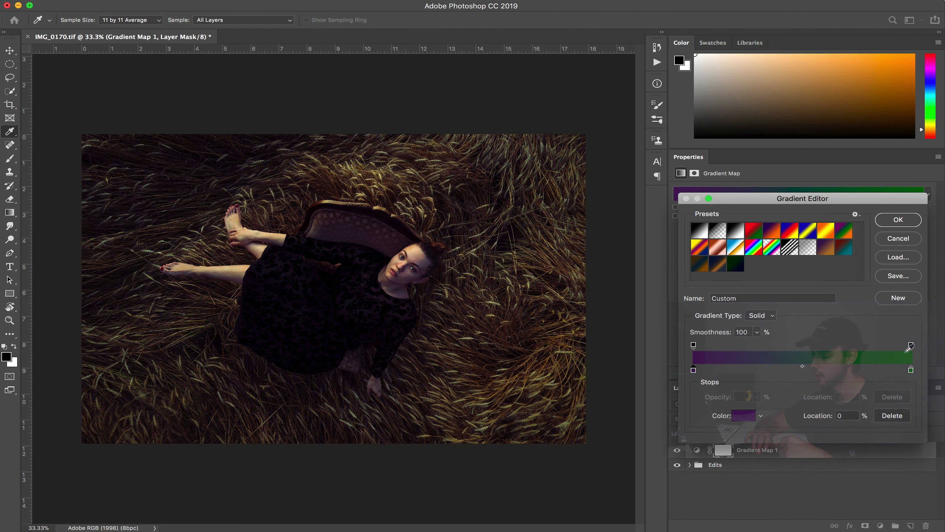
Step: Change the gradient's highlight color stop at 100% to a muted orange-brown, #896439
double_click(911, 371)
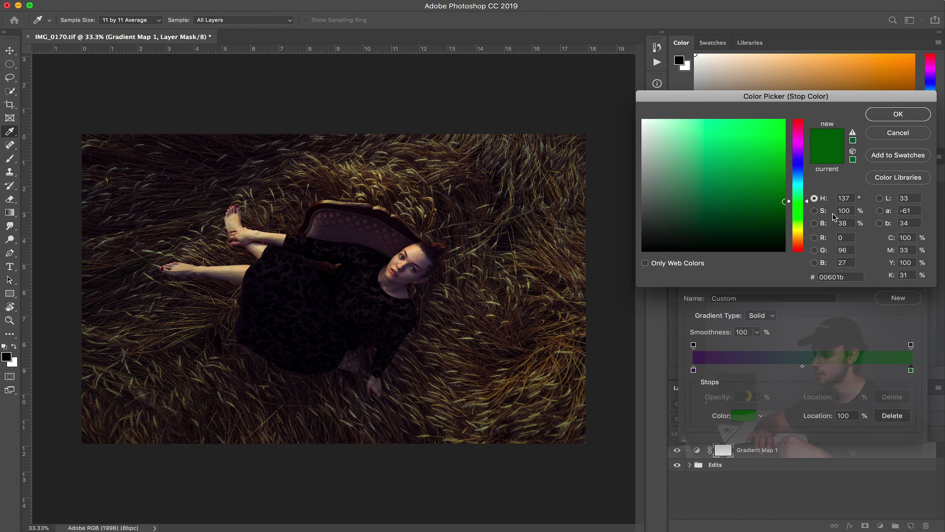
drag(798, 244, 797, 240)
drag(739, 196, 741, 190)
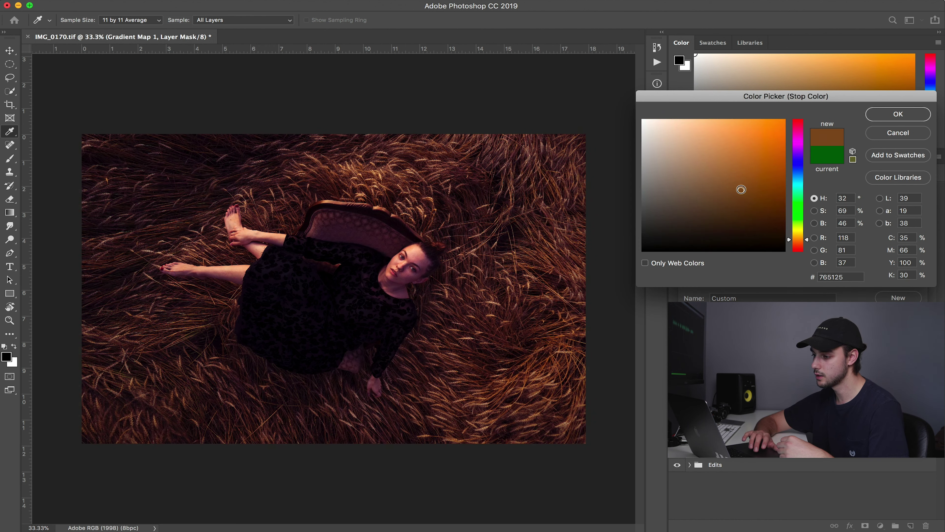
click(728, 175)
click(716, 164)
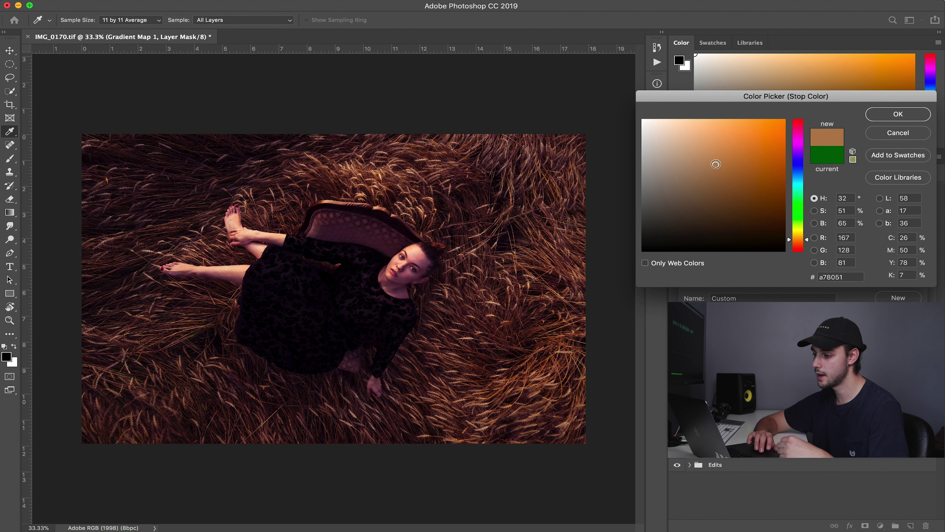
drag(722, 175, 724, 172)
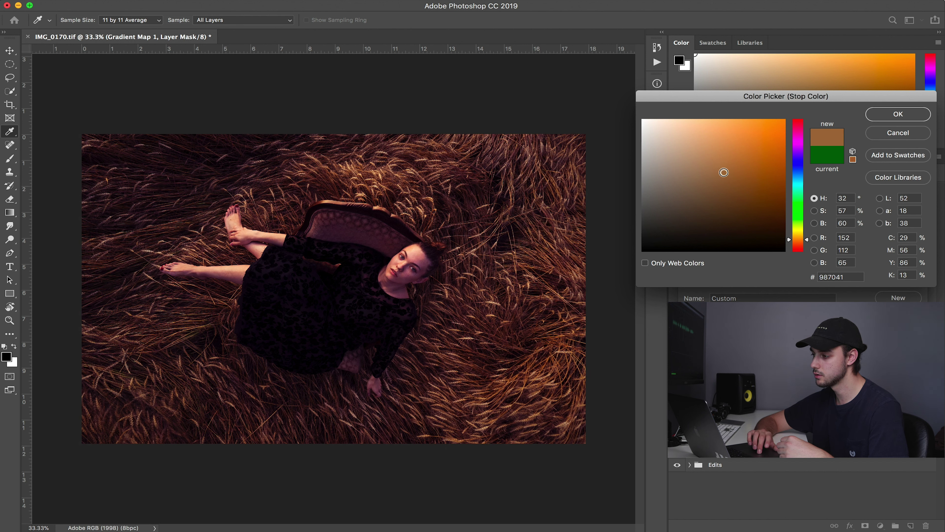
click(709, 173)
click(713, 169)
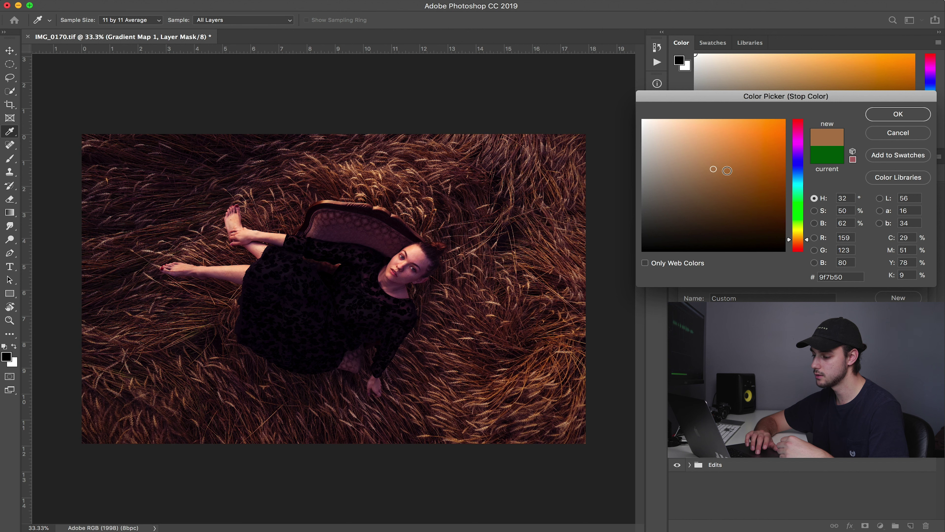
drag(723, 175, 725, 180)
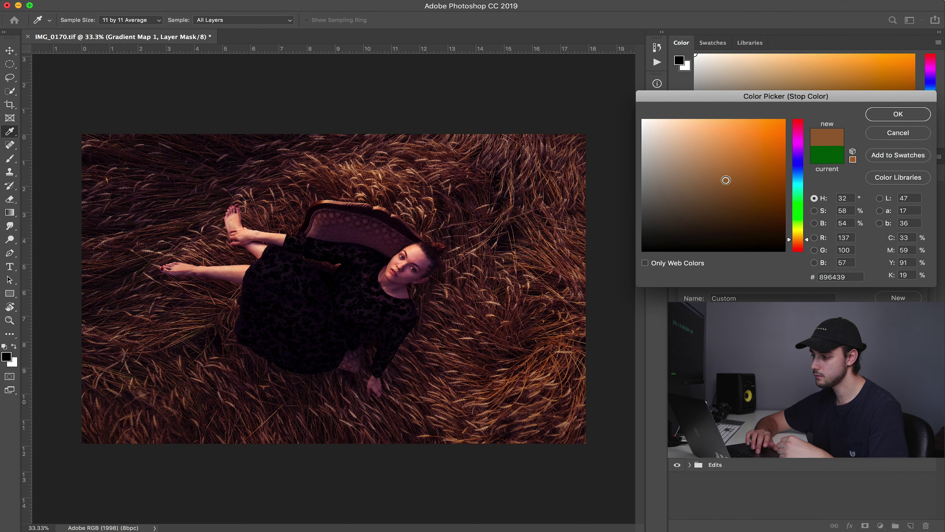
click(907, 115)
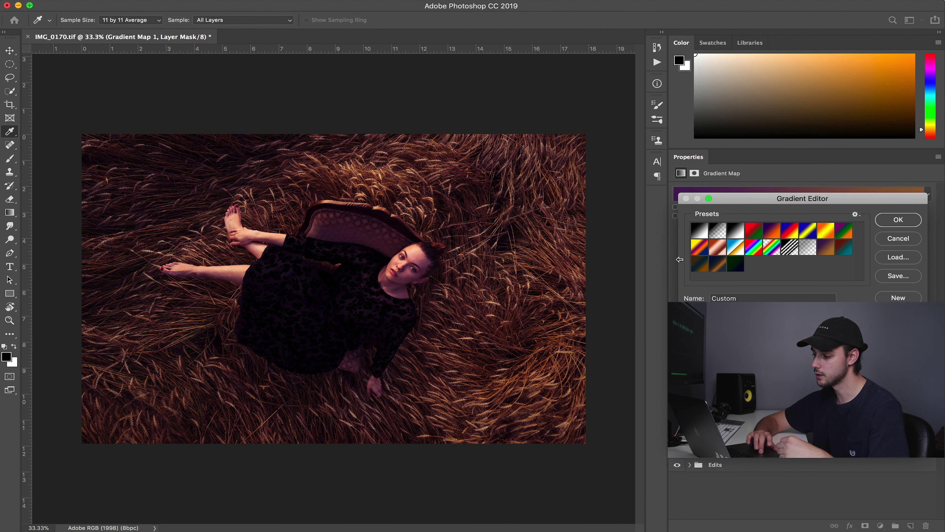
Step: Desaturate the gradient's purple shadow stop to about #483359 and accept the edited gradient
double_click(697, 373)
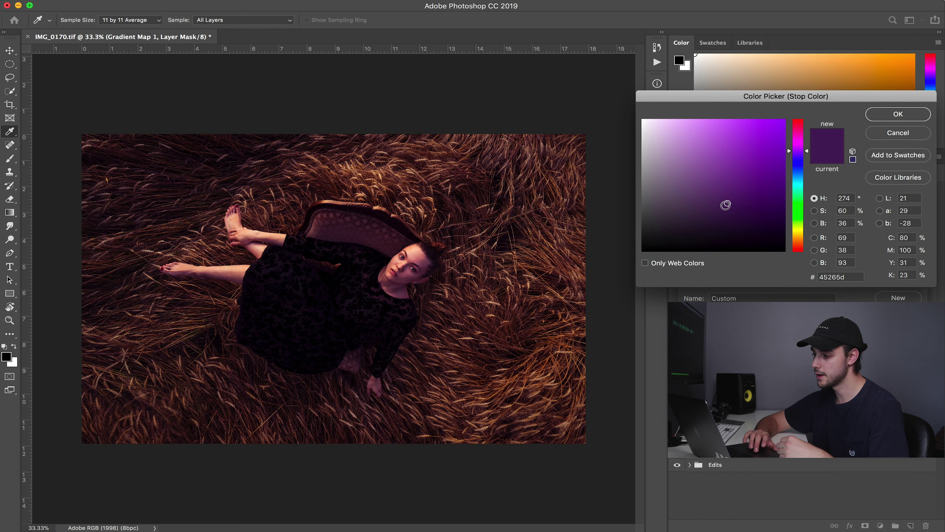
drag(725, 205, 703, 205)
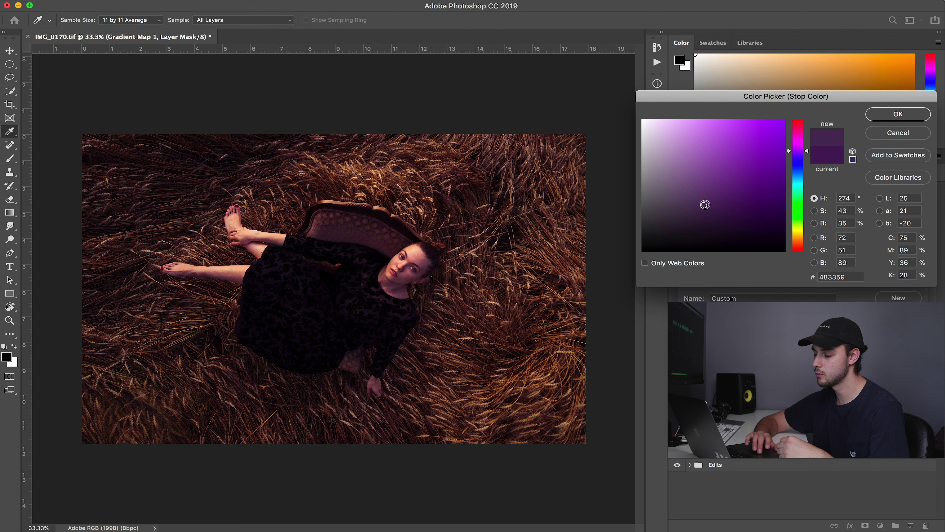
click(896, 116)
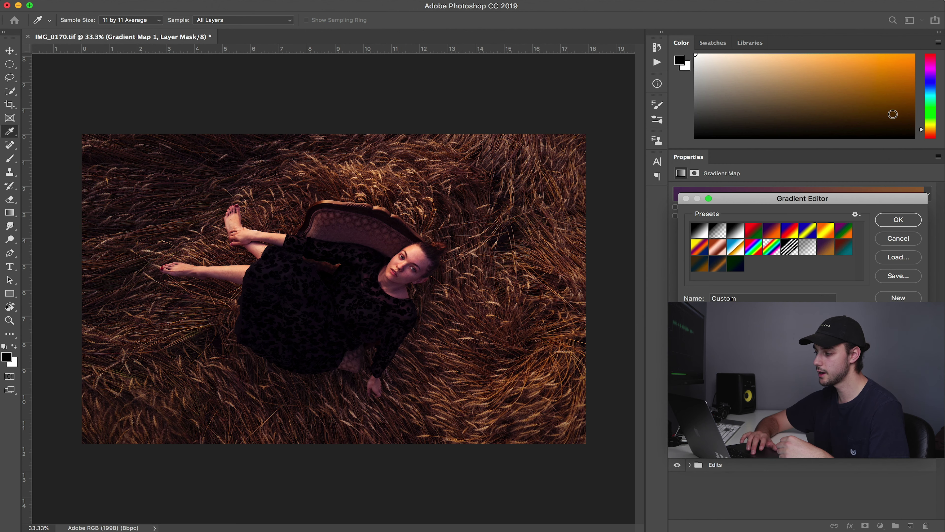
click(898, 219)
key(v)
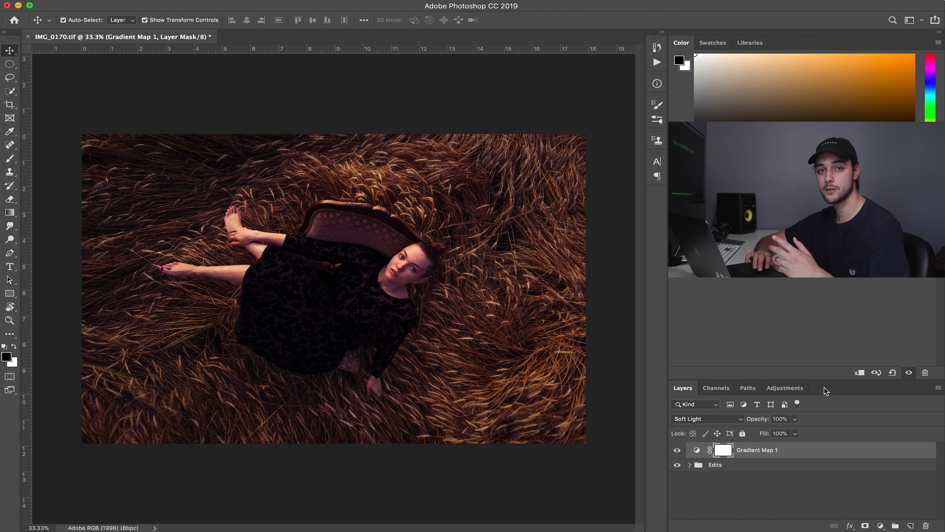
Step: Lower the Gradient Map 1 layer's opacity to 70% and toggle its visibility to compare the image before and after
click(794, 433)
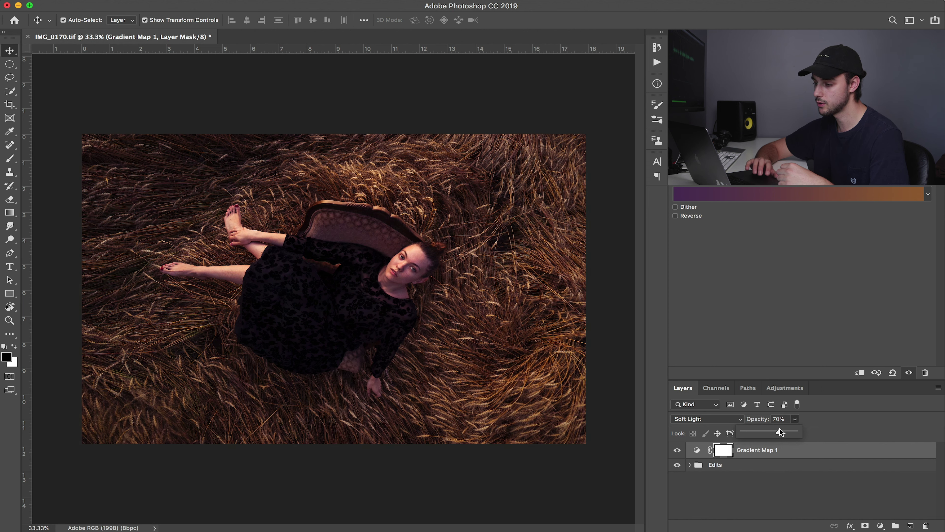
click(780, 428)
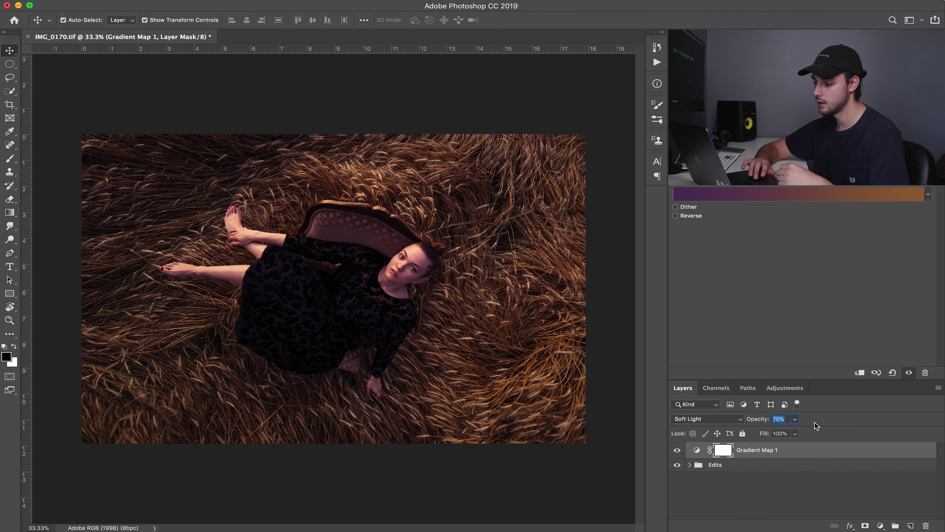
click(677, 450)
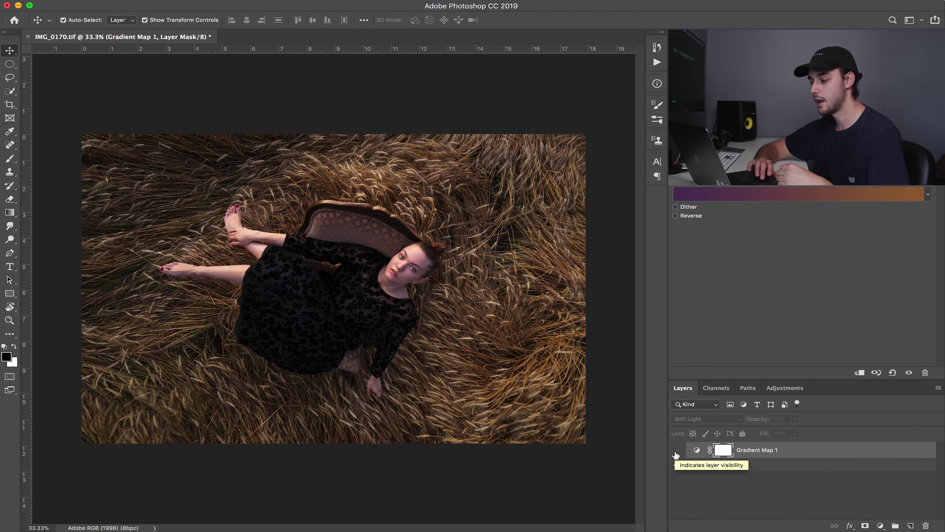
click(677, 451)
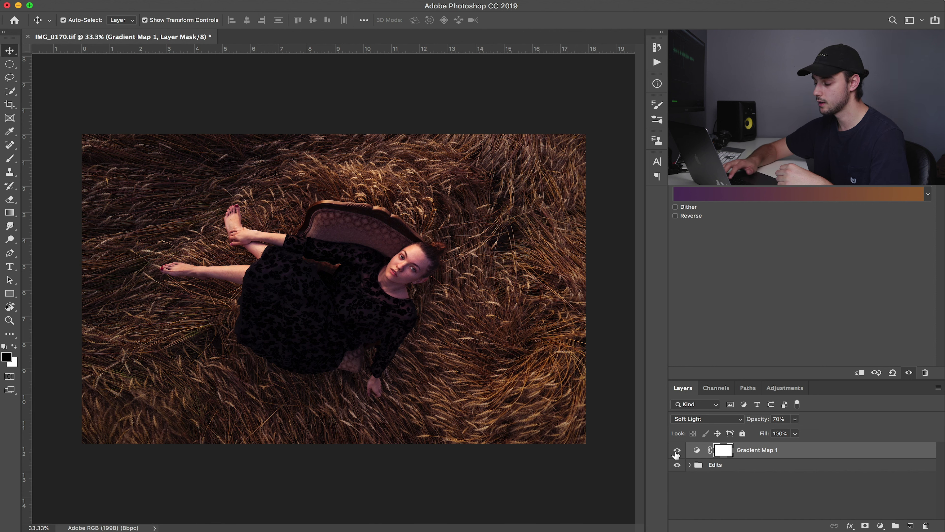
Step: Delete the Gradient Map 1 layer, leaving only the Edits group
key(Delete)
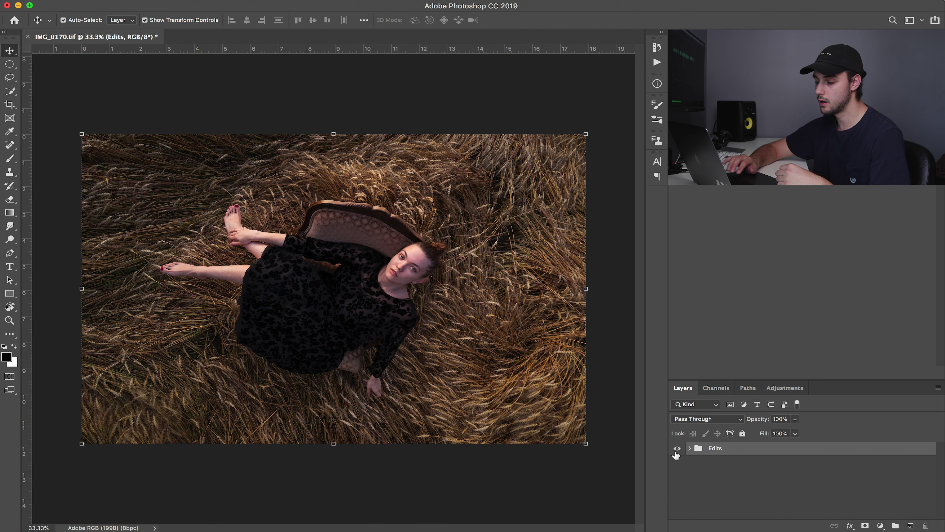
key(F6)
Step: Set the foreground color to bright green, #5dec17
click(7, 357)
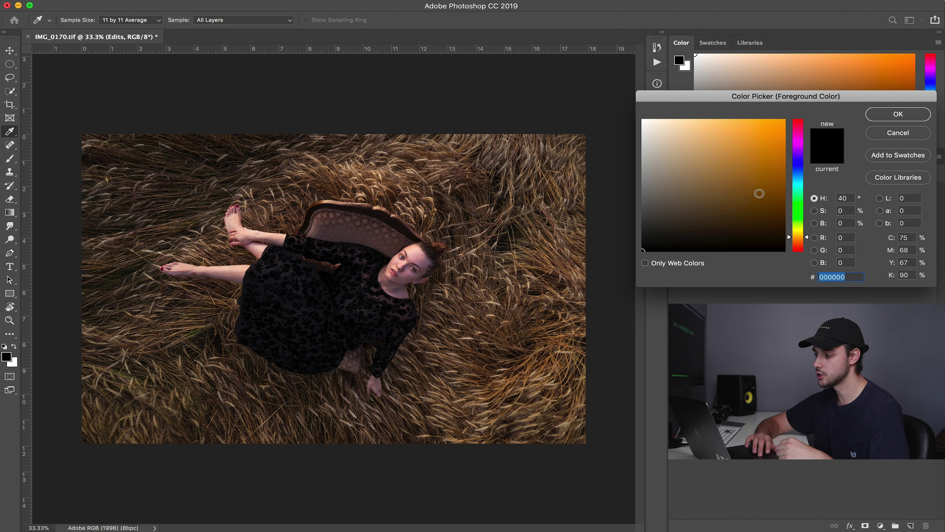
click(801, 223)
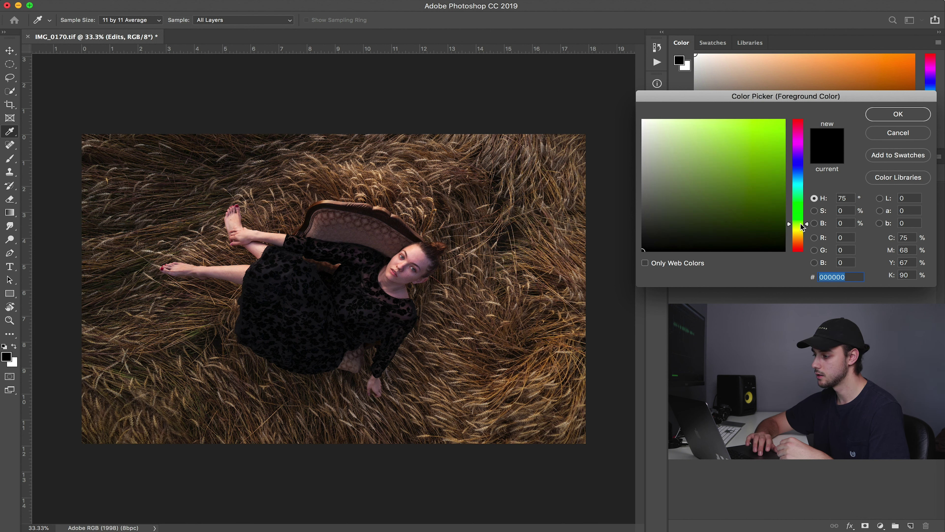
drag(801, 223, 801, 215)
click(771, 129)
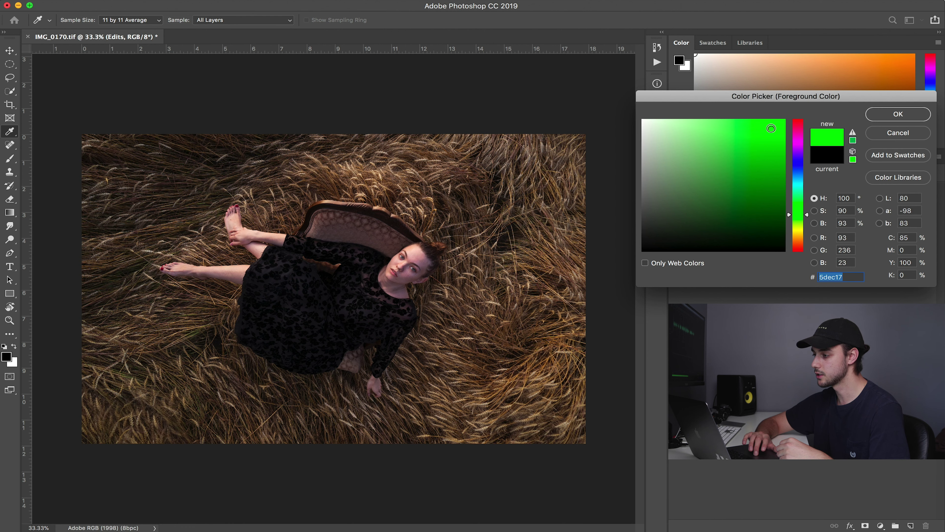
click(899, 114)
key(v)
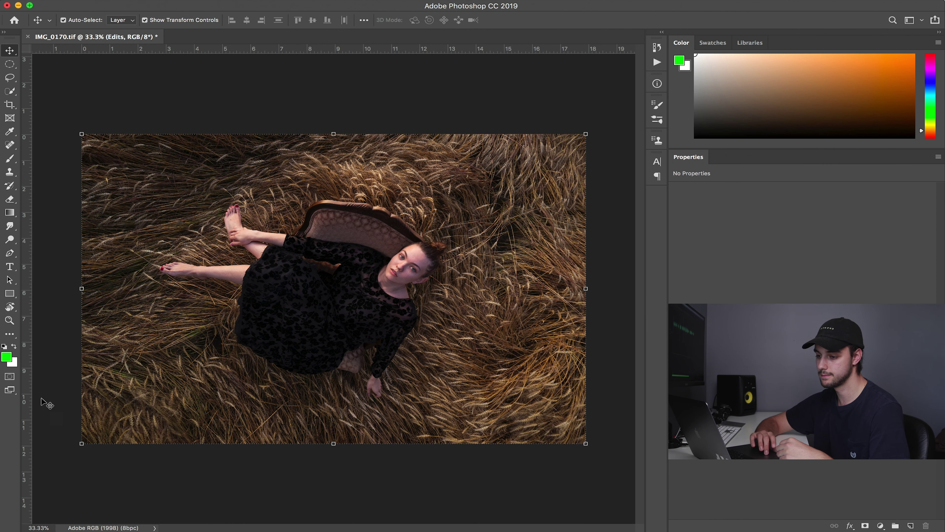
Step: Set the background color to a muted dark navy blue
click(17, 363)
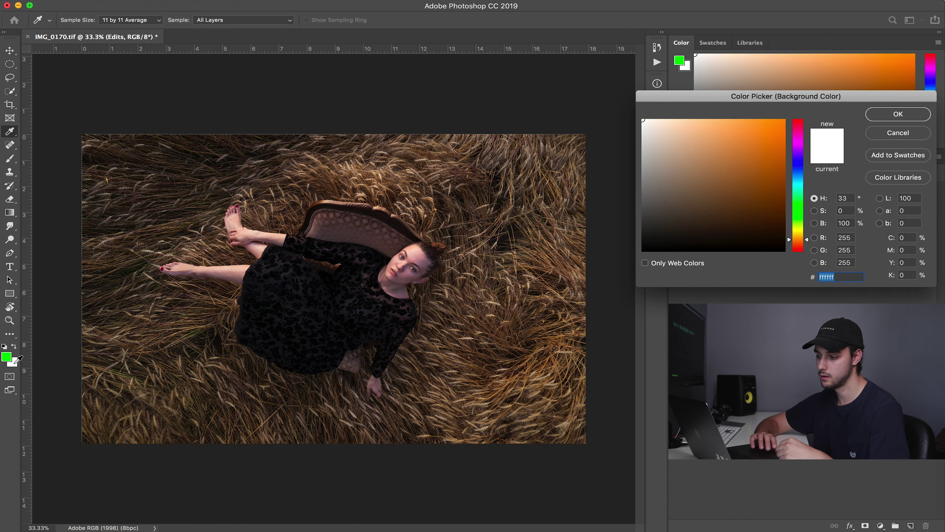
click(798, 170)
click(725, 205)
click(916, 117)
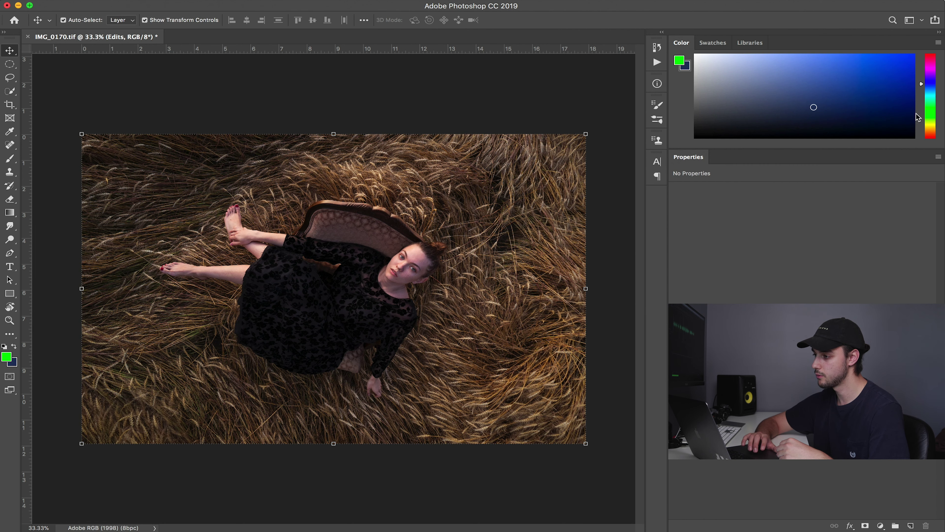
click(881, 525)
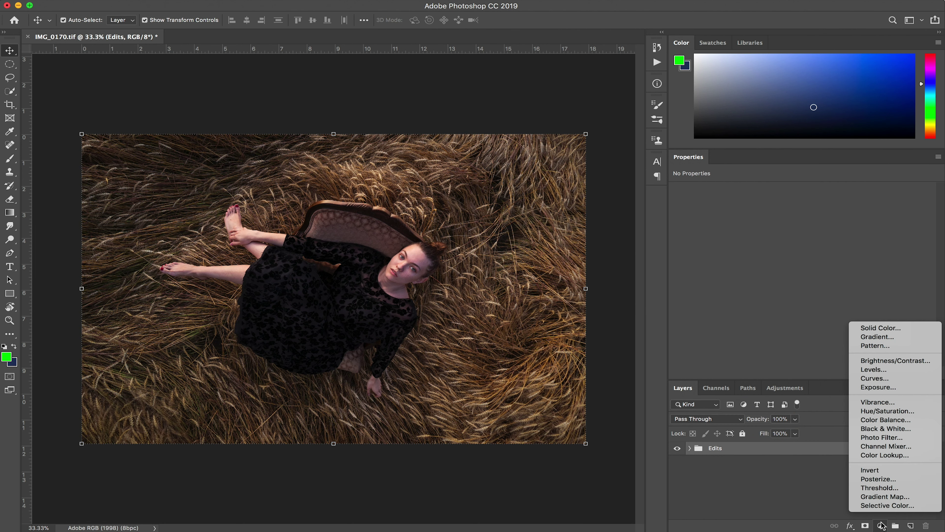
click(901, 497)
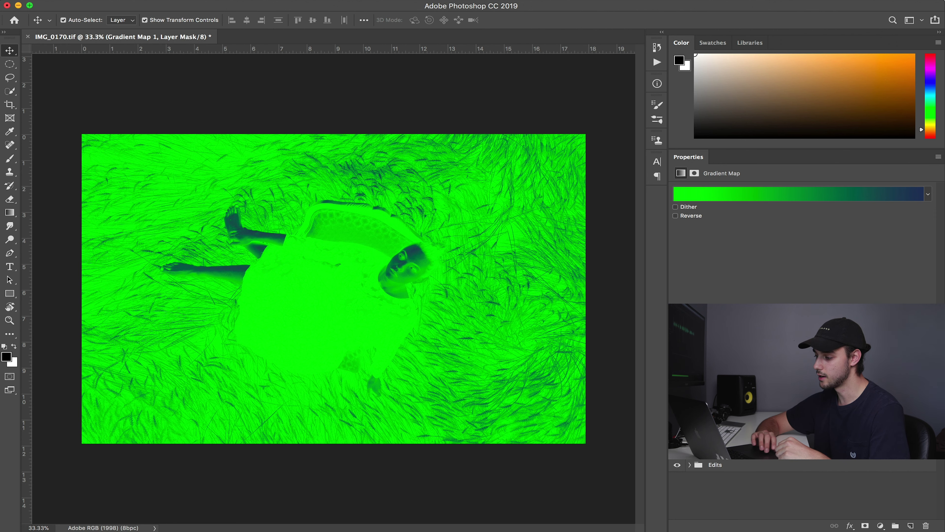
click(822, 448)
key(BackSpace)
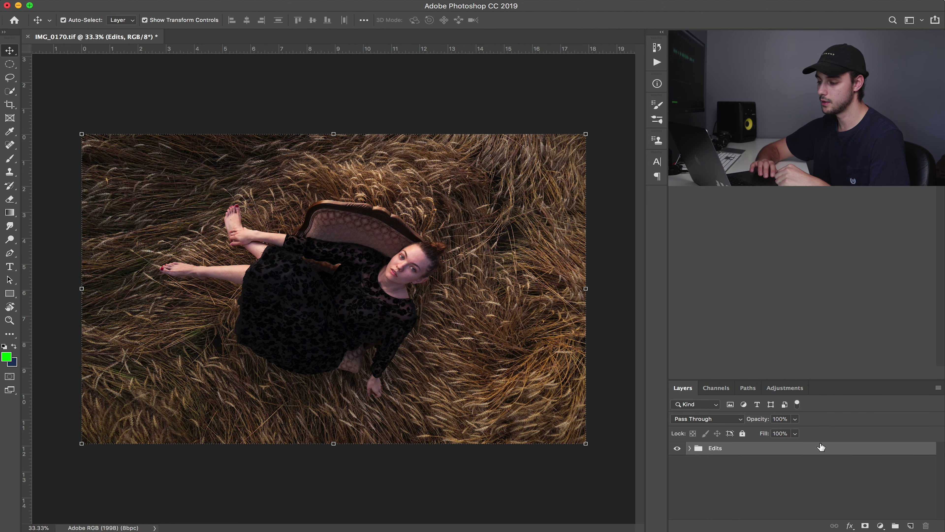
Step: Add a Gradient Map adjustment layer above the Edits group and set its blend mode to Soft Light
click(881, 525)
click(898, 497)
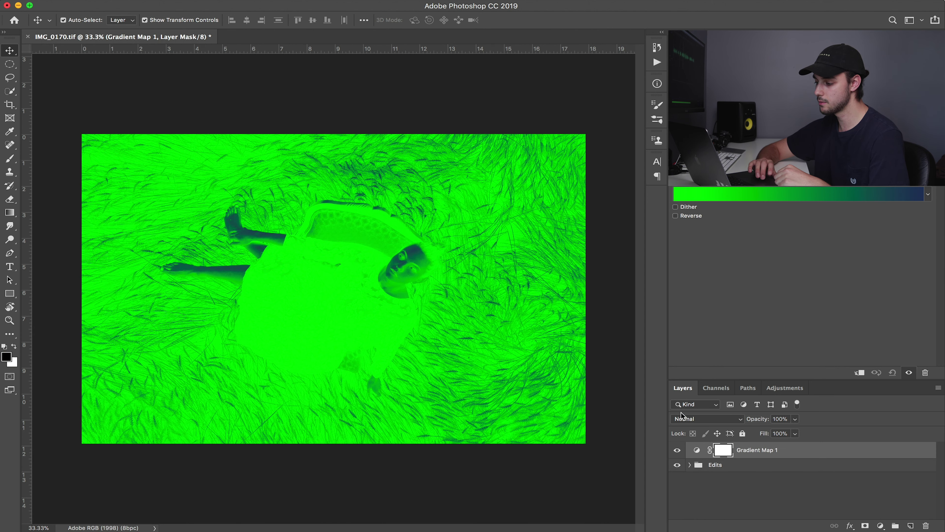
click(700, 418)
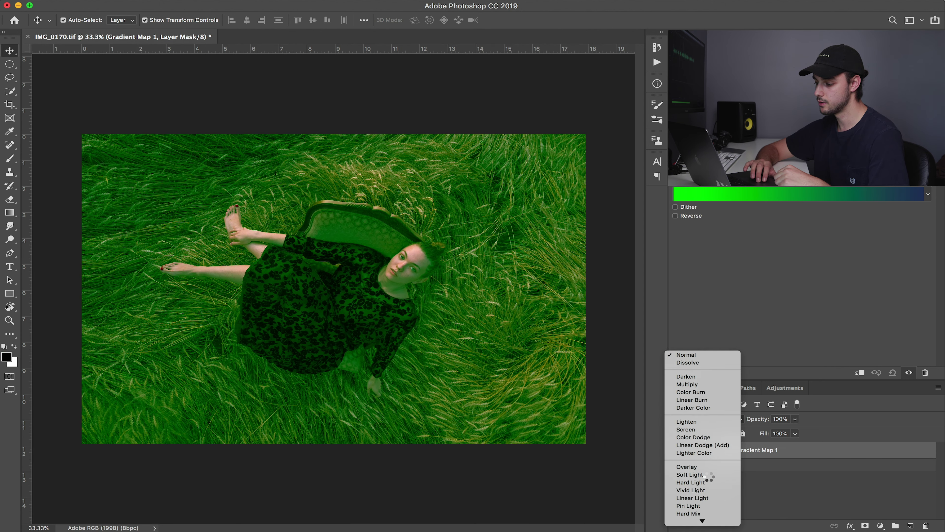
click(708, 475)
Step: Change the starting color stop of the gradient map to neutral gray with hue 0, saturation 0% and brightness 50%
click(841, 197)
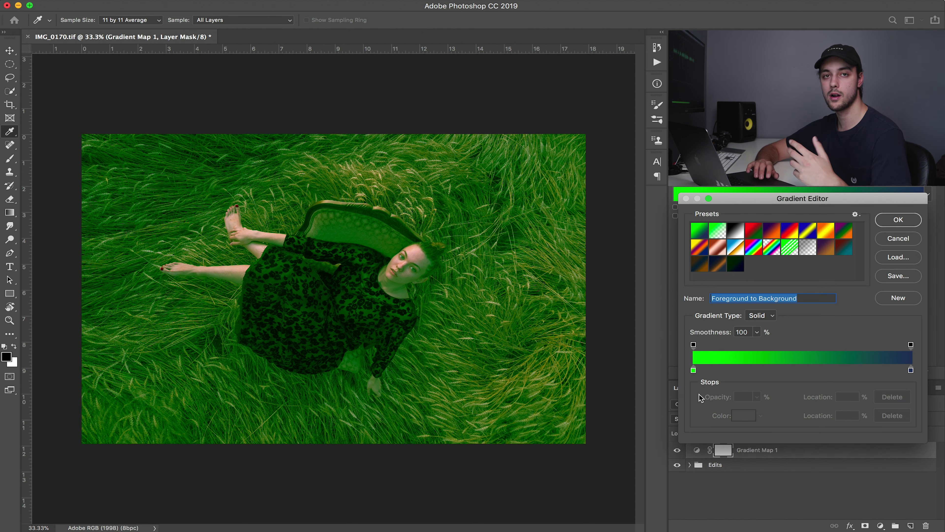
click(694, 370)
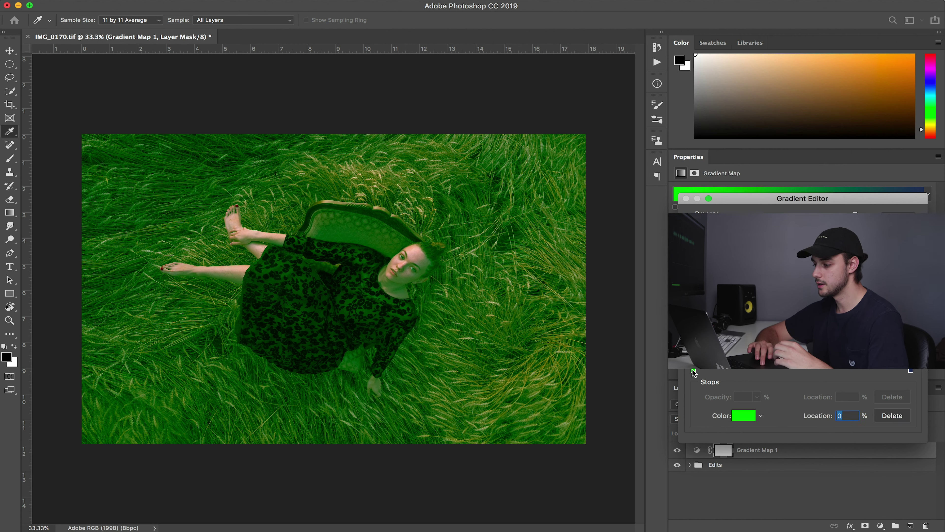
double_click(694, 370)
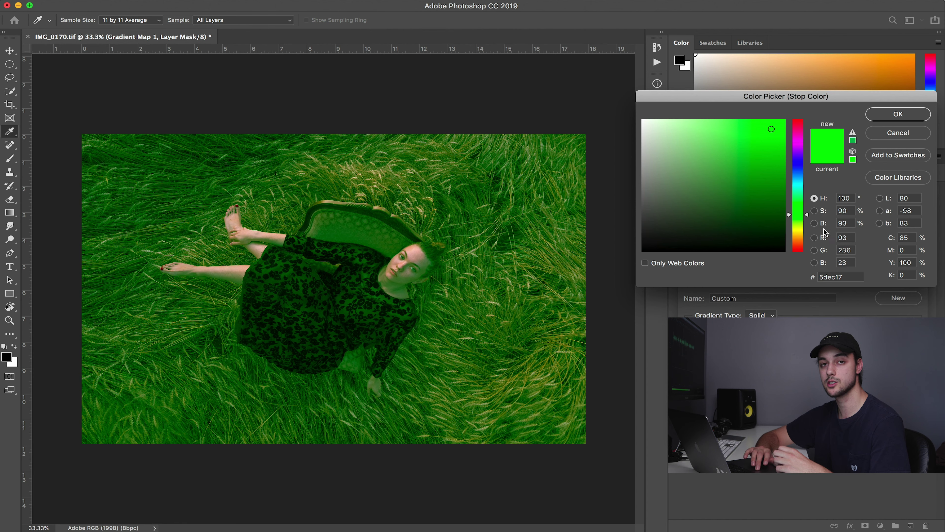
double_click(852, 198)
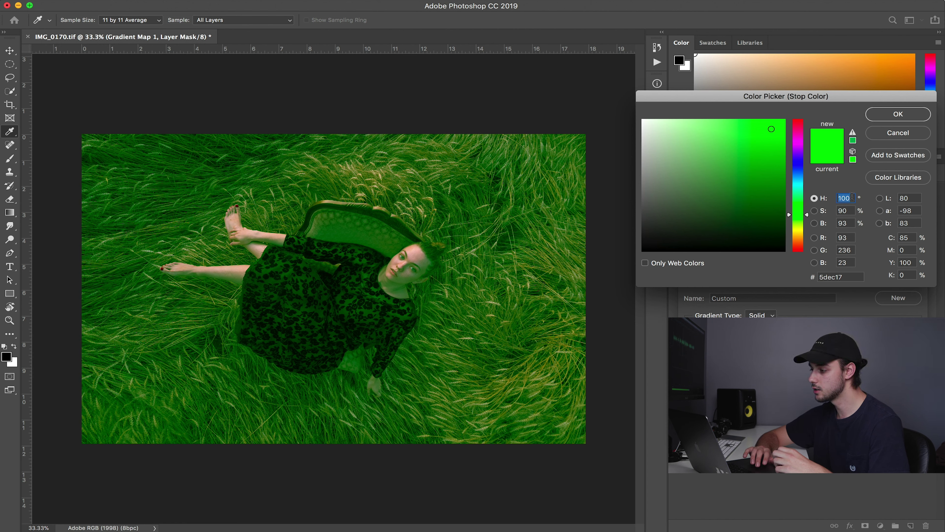
text(0)
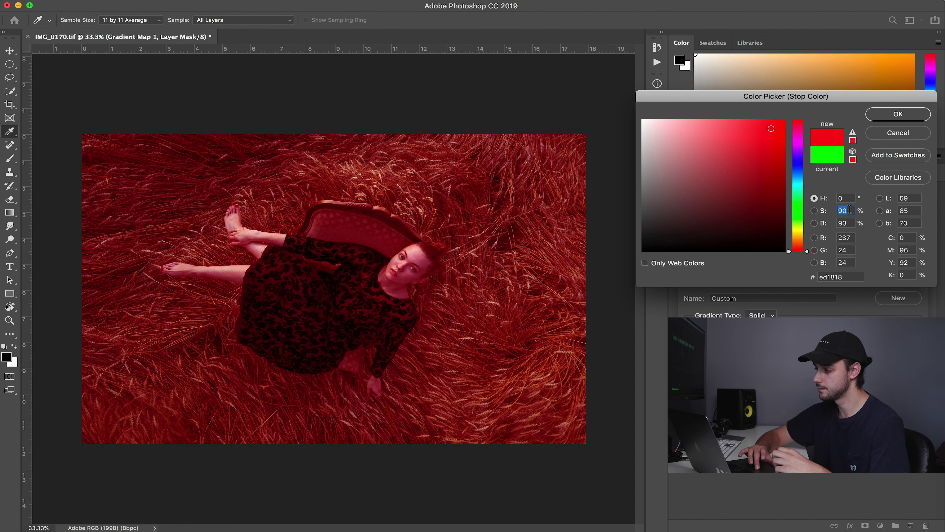
text(0)
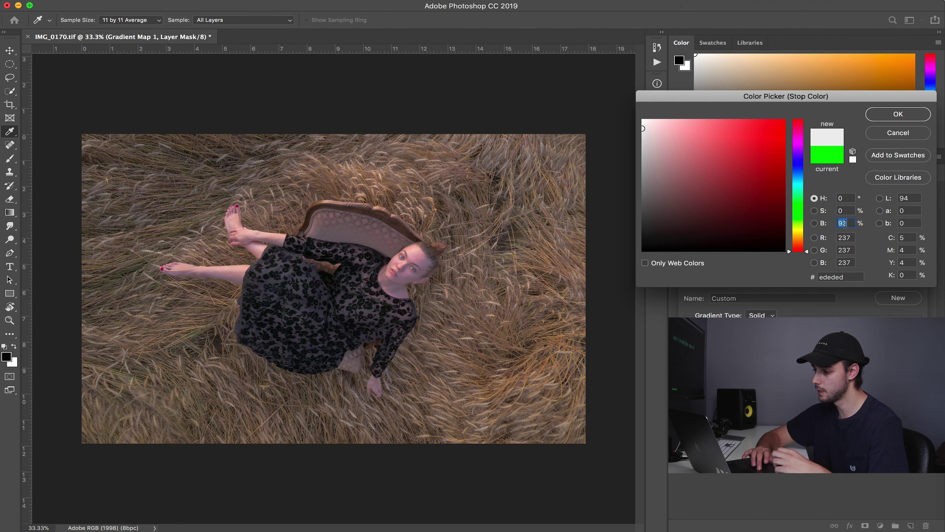
text(50)
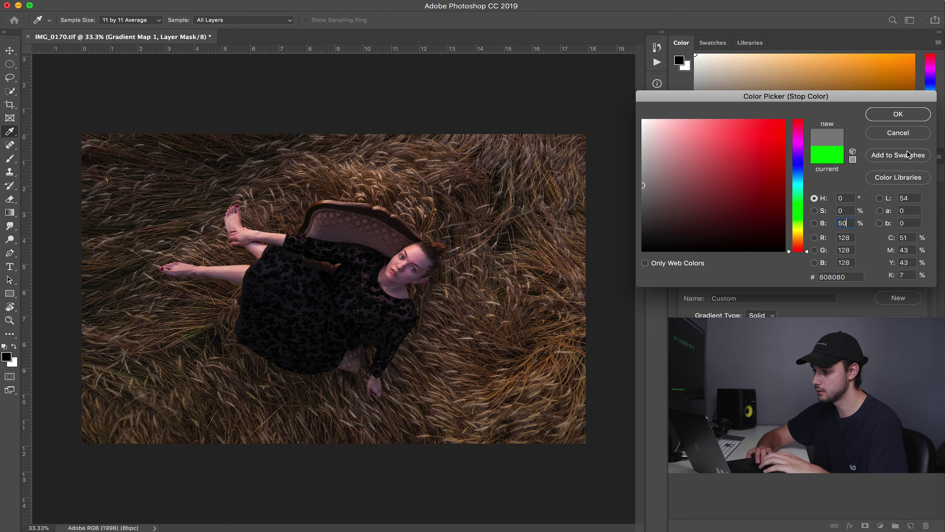
click(898, 114)
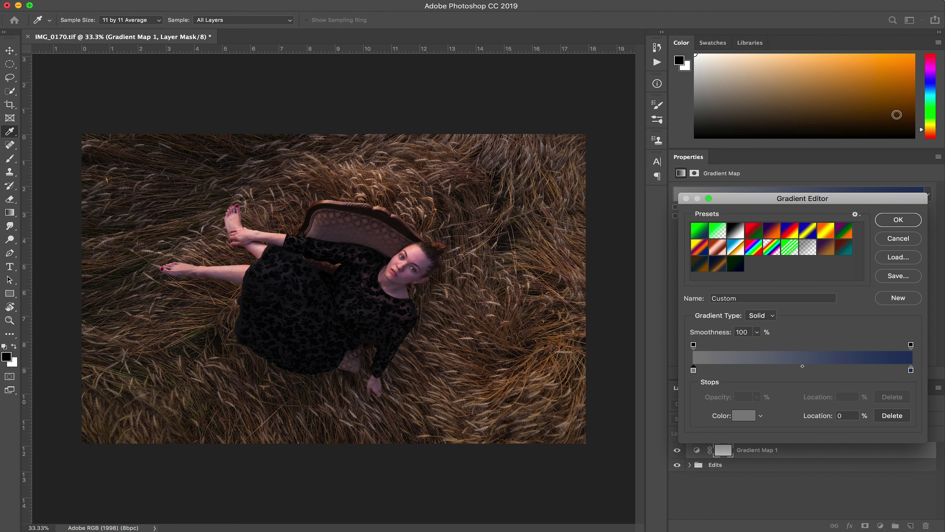
Step: Change the gradient's ending color stop to hue 0, saturation 0%, brightness 50%, apply the gradient and toggle the layer's visibility to compare
double_click(911, 371)
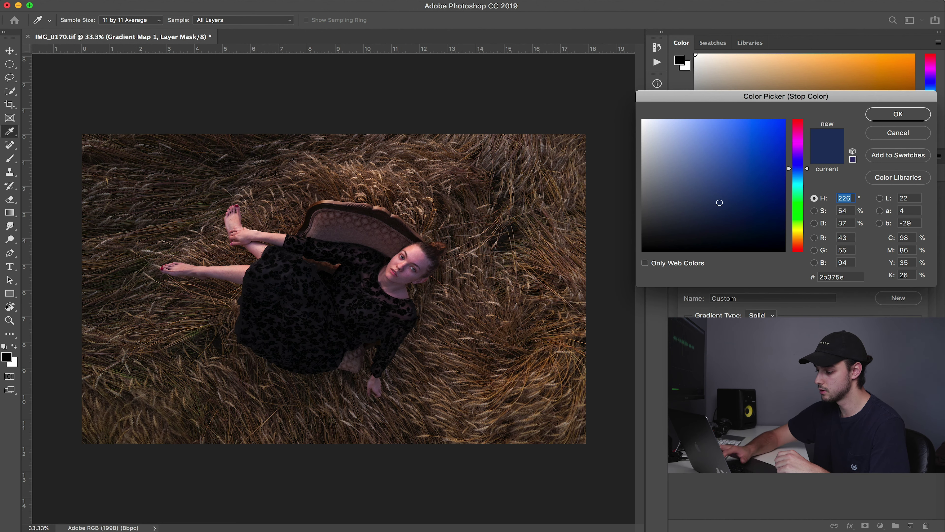
text(0)
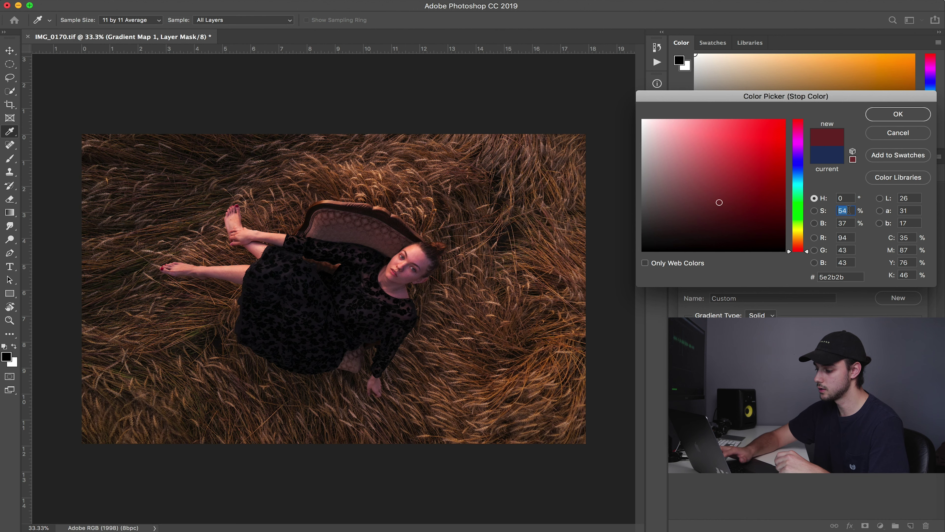
text(0)
click(847, 223)
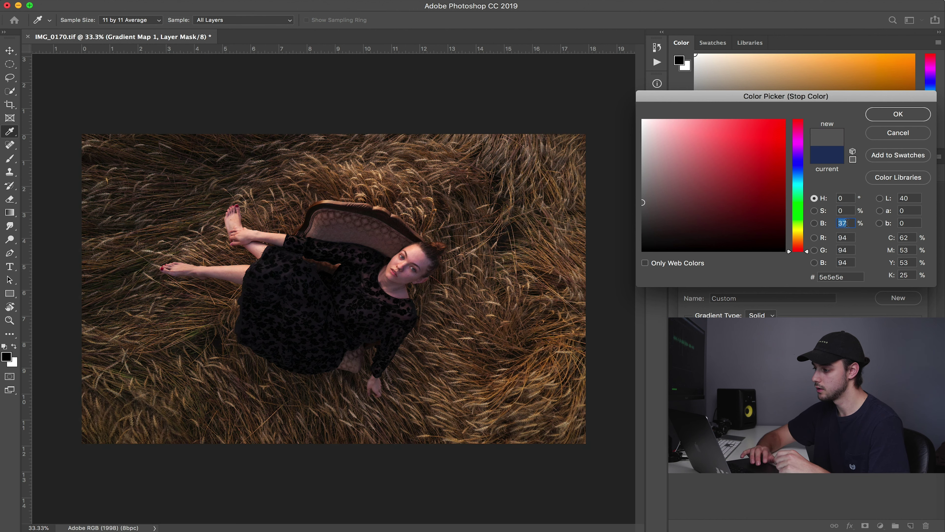
text(100)
key(Return)
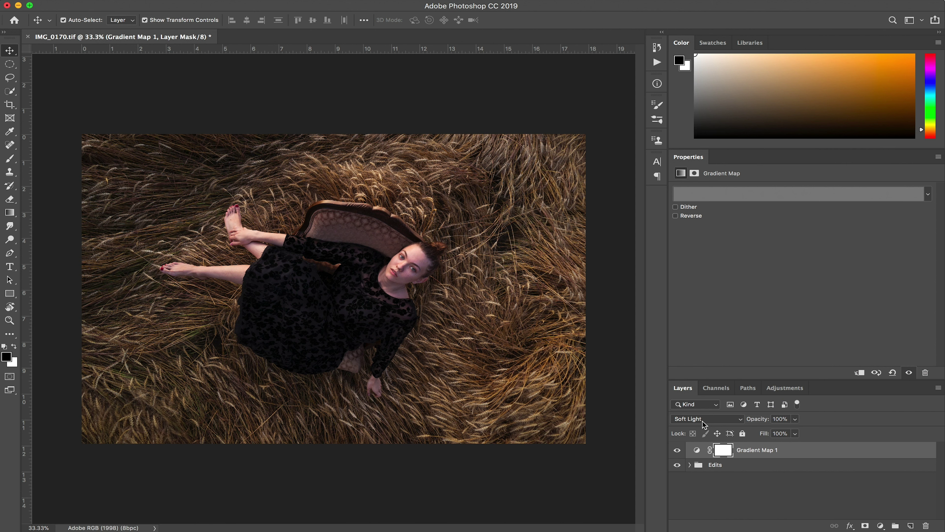
click(677, 450)
click(677, 451)
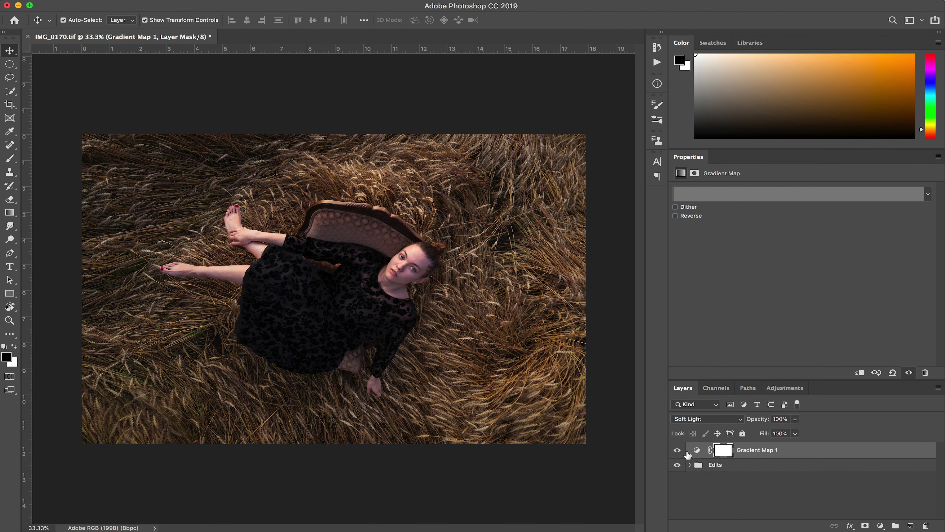
Step: Reopen the gradient map's gradient and set its starting color stop to a muted dark red, #8b4444
click(797, 197)
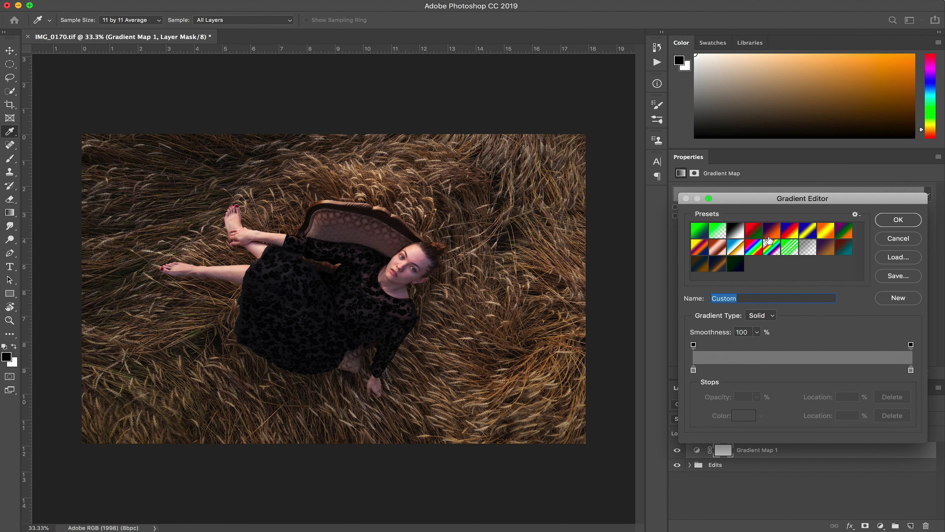
double_click(693, 371)
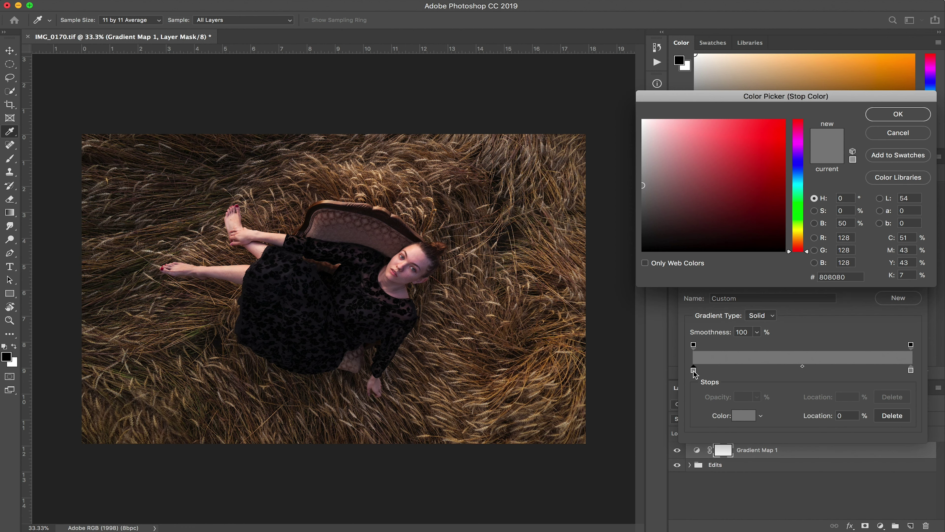
click(735, 157)
mouse_move(718, 155)
mouse_down()
mouse_move(705, 181)
mouse_move(705, 169)
mouse_up()
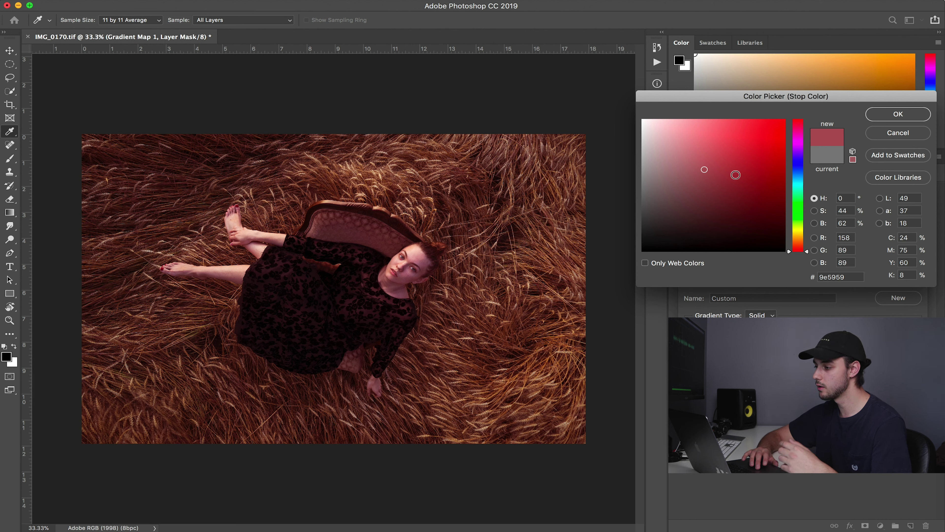
click(714, 180)
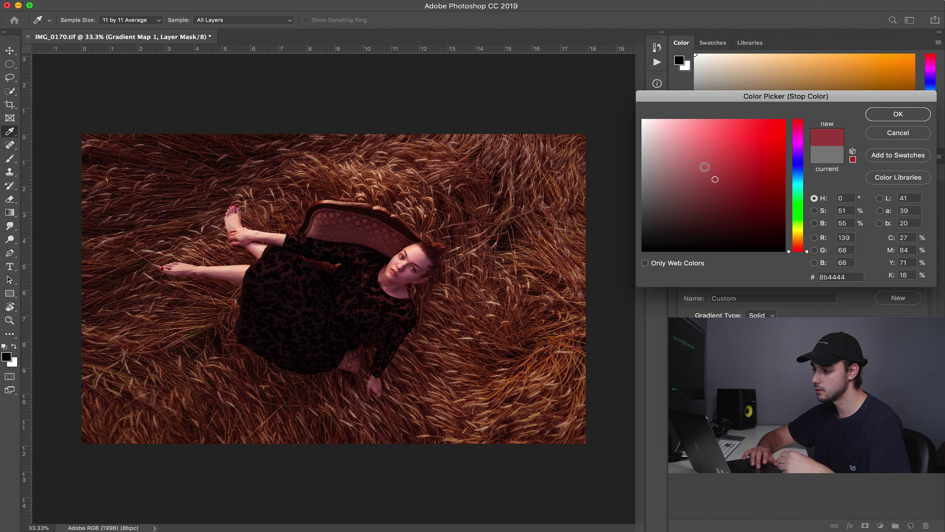
click(898, 114)
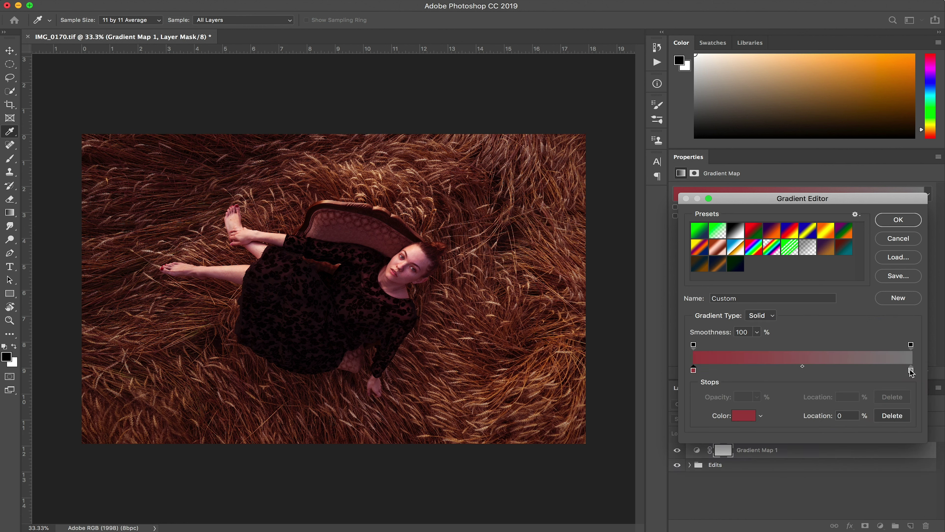
Step: Set the gradient's ending color stop to a medium blue with hue 222, #2d54ad
double_click(911, 371)
click(798, 170)
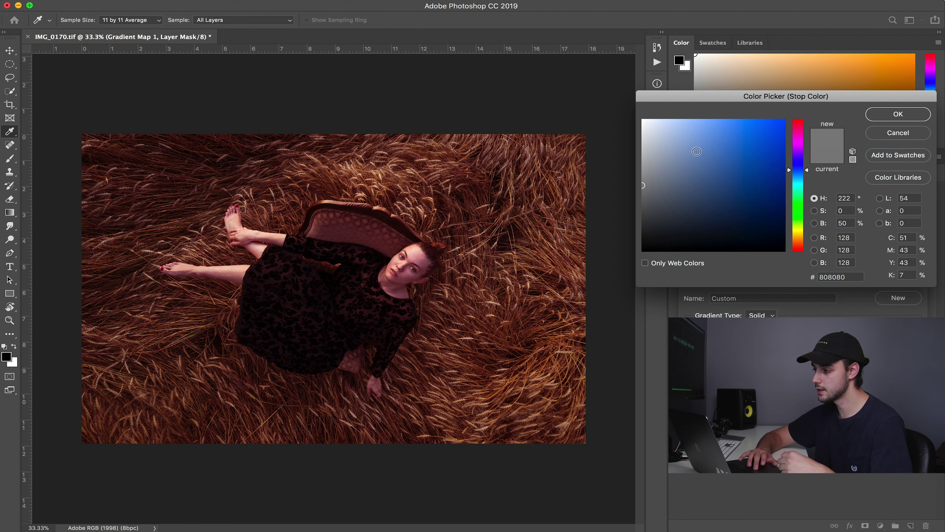
mouse_move(697, 151)
mouse_down()
mouse_move(728, 175)
mouse_move(730, 199)
mouse_move(748, 162)
mouse_up()
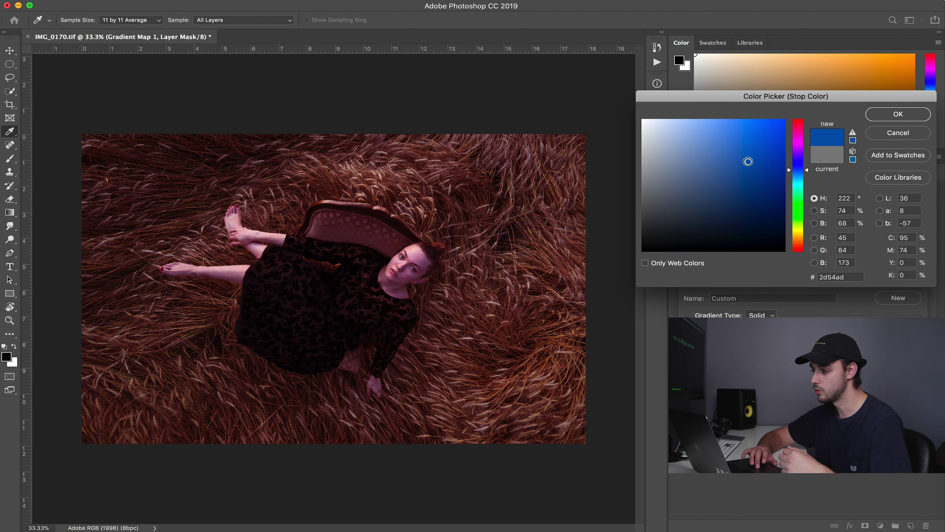
click(898, 114)
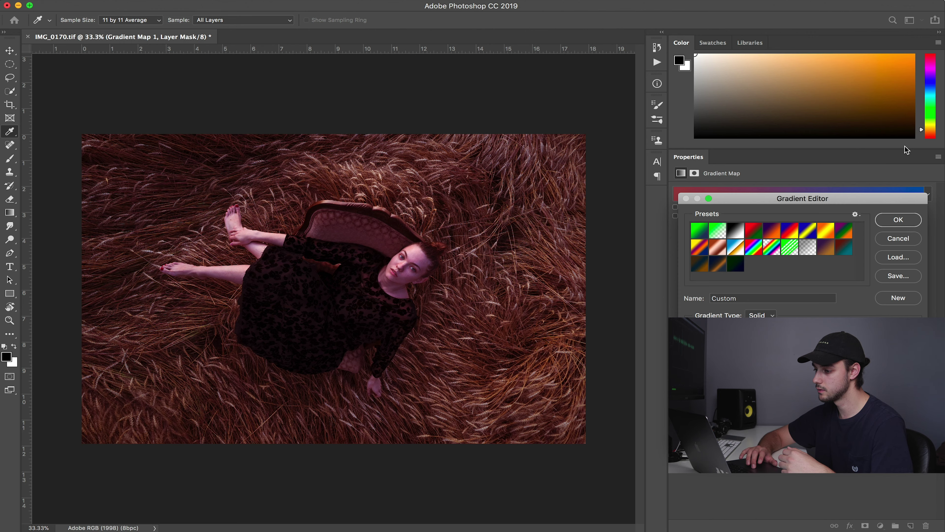